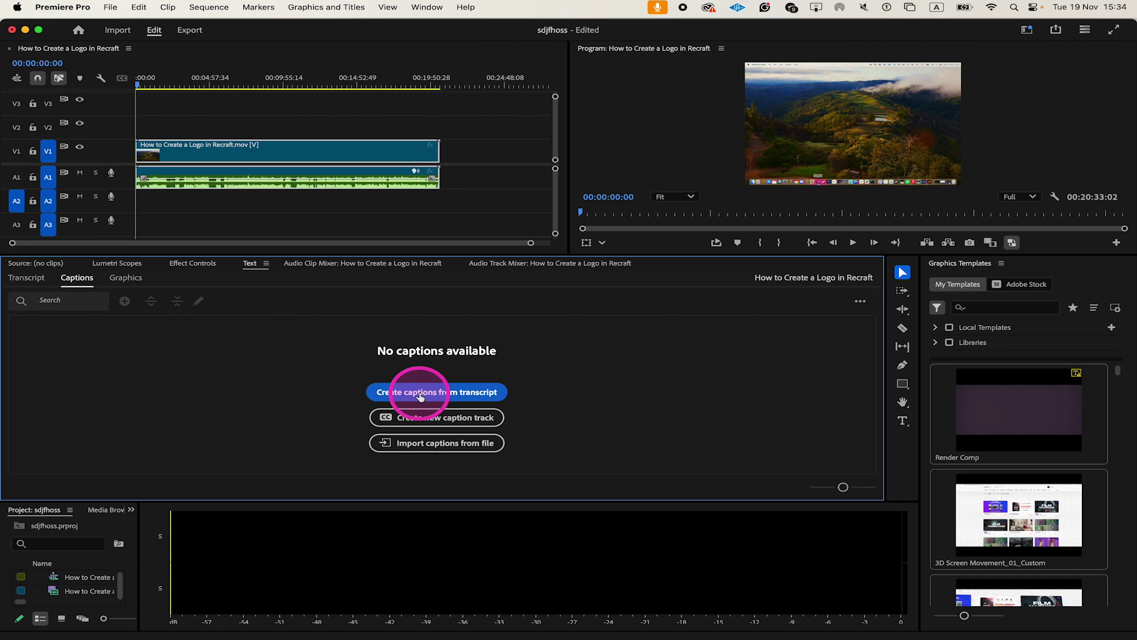
# - Check the transcript, then generate subtitle captions from it with the default Subtitle preset
pyautogui.click(27, 277)
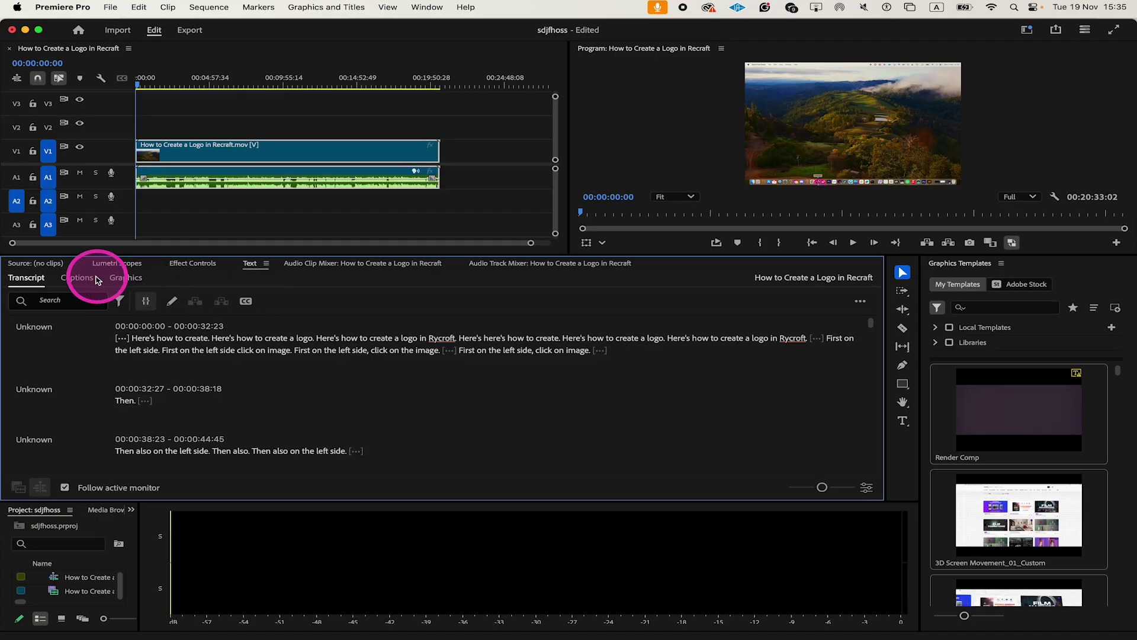
pyautogui.click(77, 277)
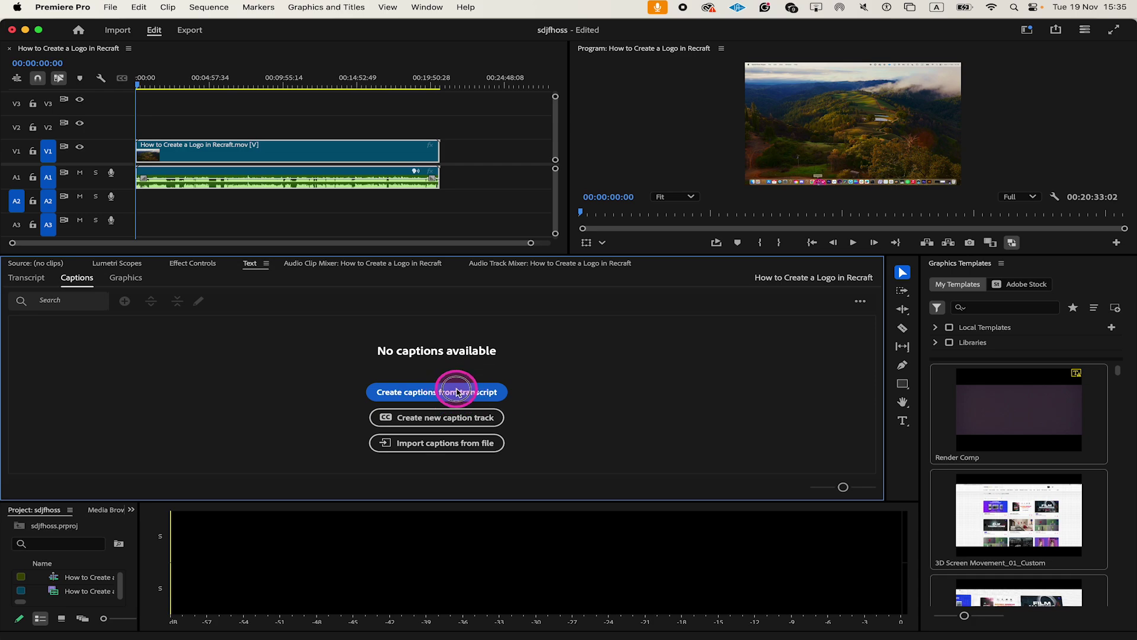
pyautogui.click(456, 394)
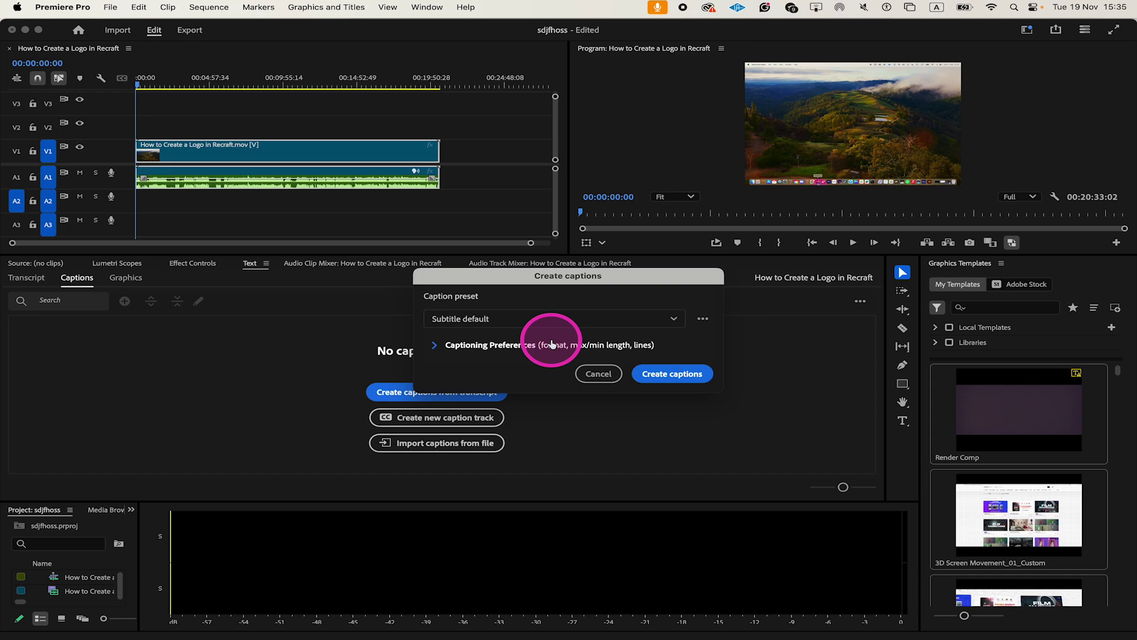
pyautogui.click(673, 375)
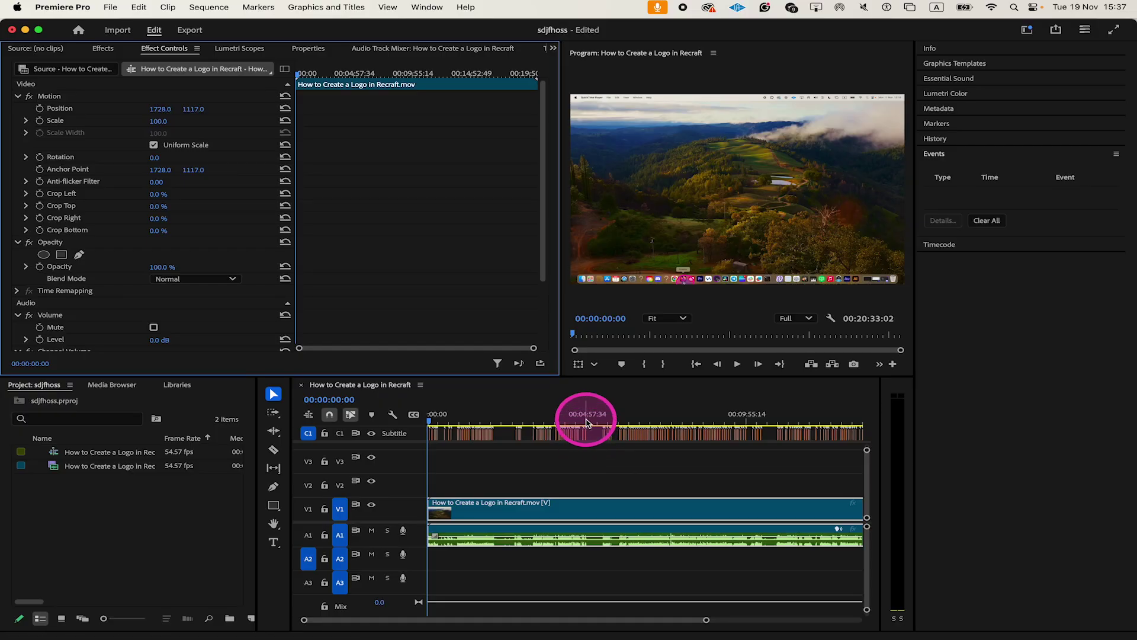
# - Play the opening in a maximized Program monitor, stopping on the 'Rycroft' caption
pyautogui.click(685, 208)
pyautogui.press('space')
pyautogui.press('`')
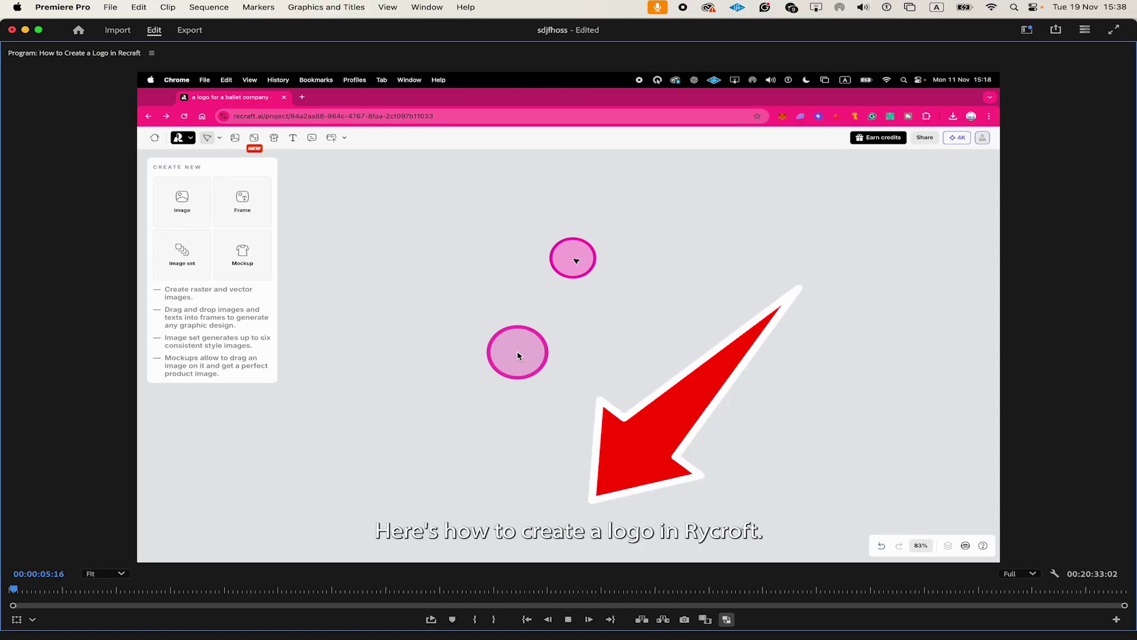
pyautogui.press('space')
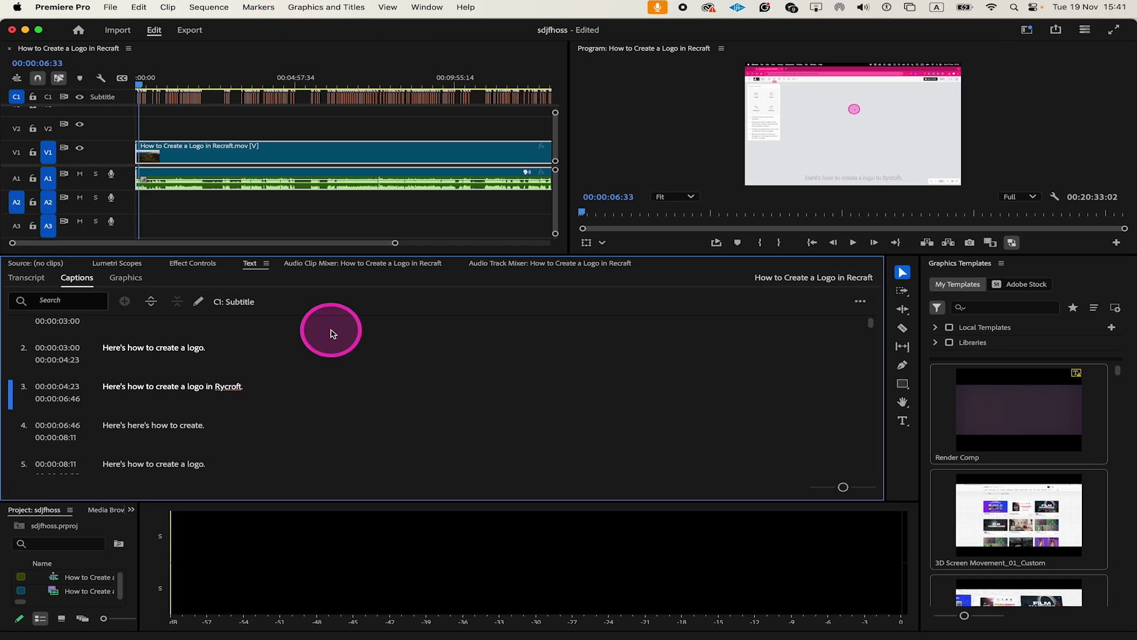
# - Replace 'Rycroft.' with 'Recraft.' in caption 3 and commit the edit
pyautogui.click(223, 394)
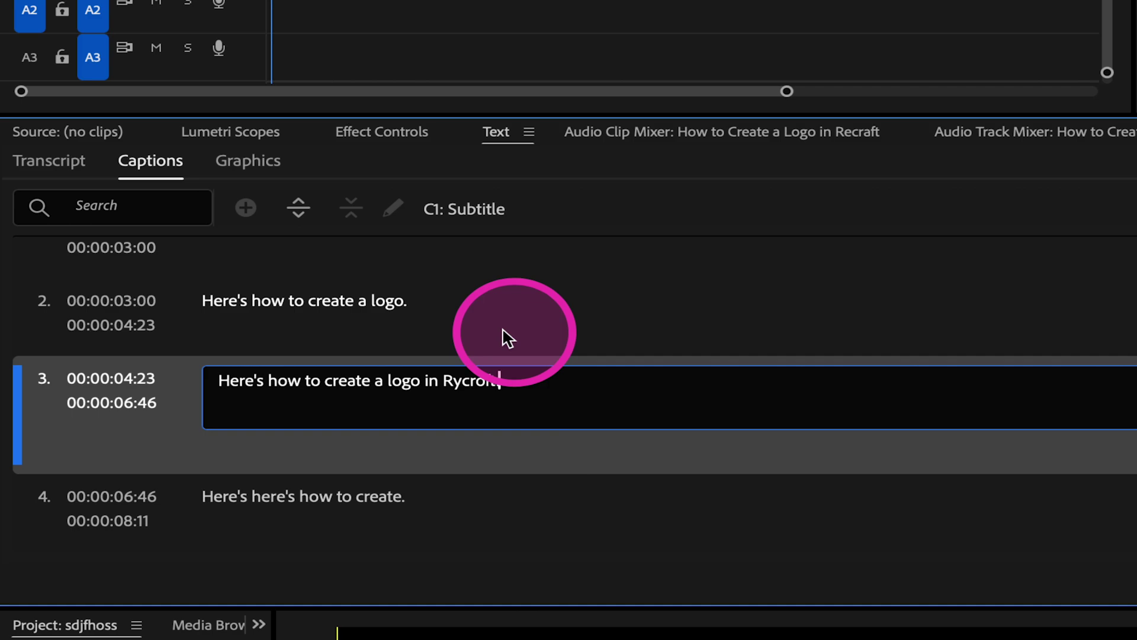
pyautogui.press('BackSpace')
pyautogui.press('BackSpace')
pyautogui.press('BackSpace')
pyautogui.press('BackSpace')
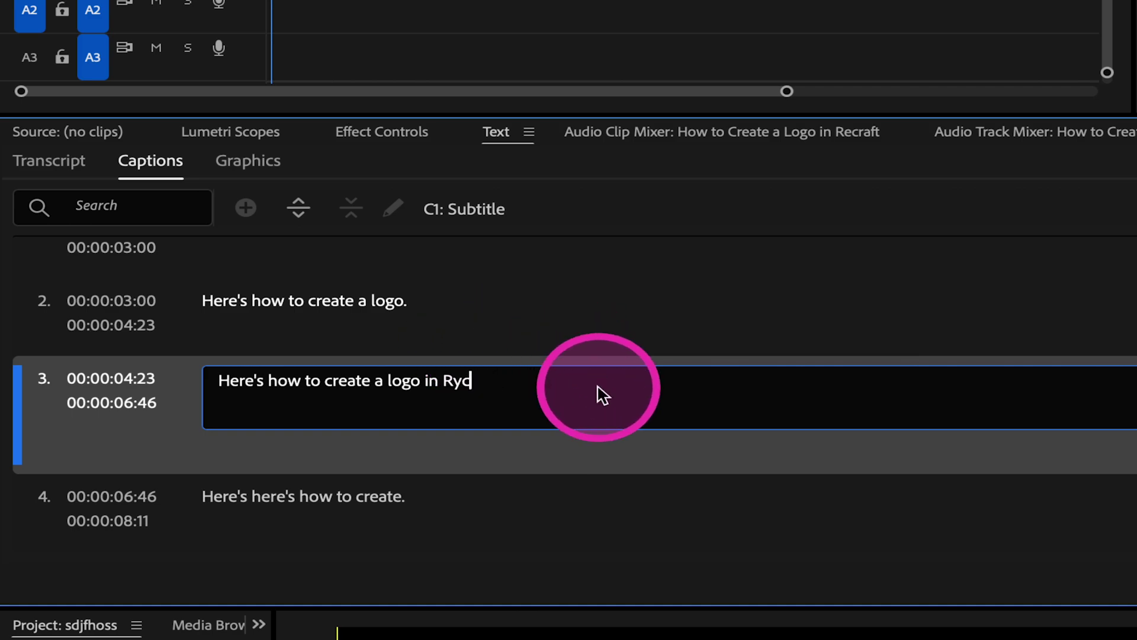
pyautogui.press('BackSpace')
pyautogui.press('BackSpace')
pyautogui.press('BackSpace')
pyautogui.write('R')
pyautogui.write('ecraft')
pyautogui.write('.')
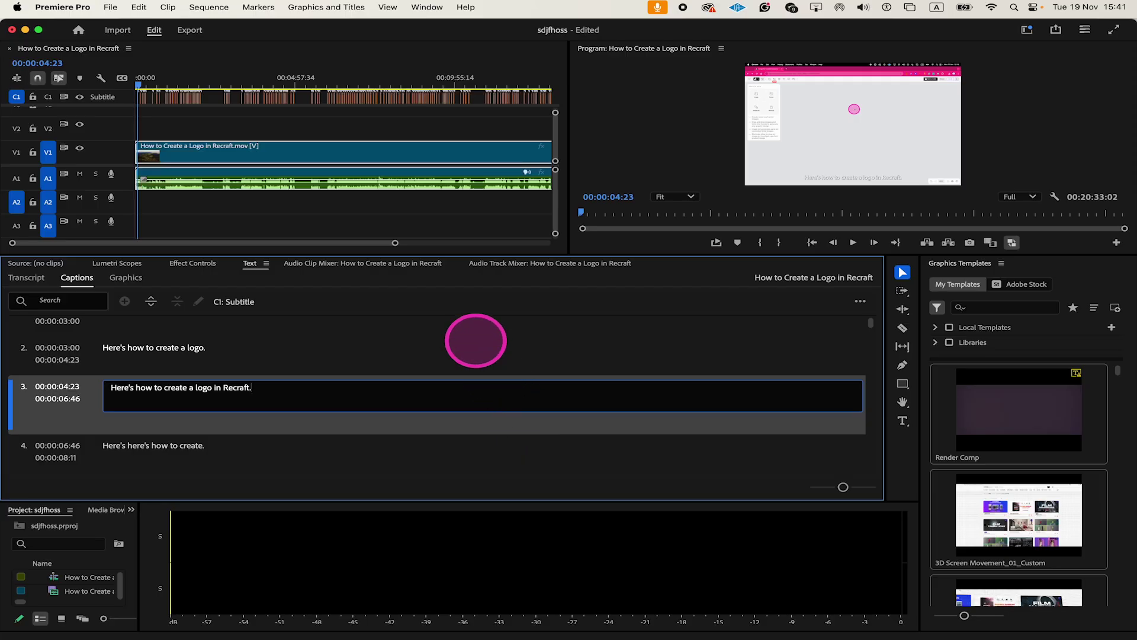
pyautogui.click(306, 58)
# - On the maximized timeline, shift the first caption earlier and open the second caption's properties
pyautogui.press('`')
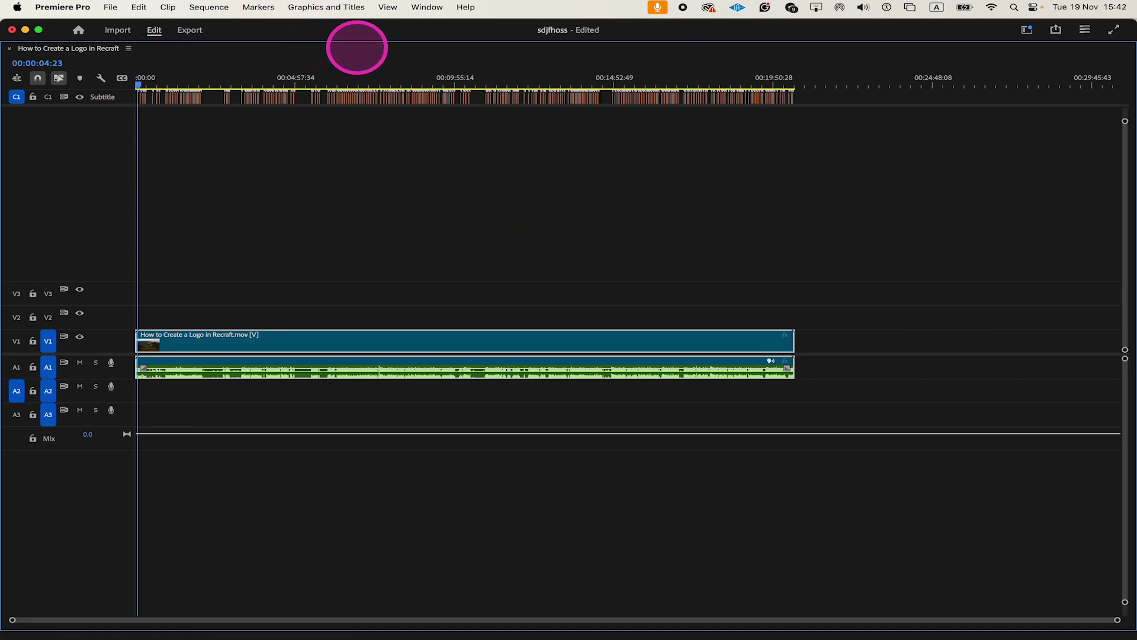
pyautogui.scroll(5, 173, 148)
pyautogui.scroll(3, 232, 158)
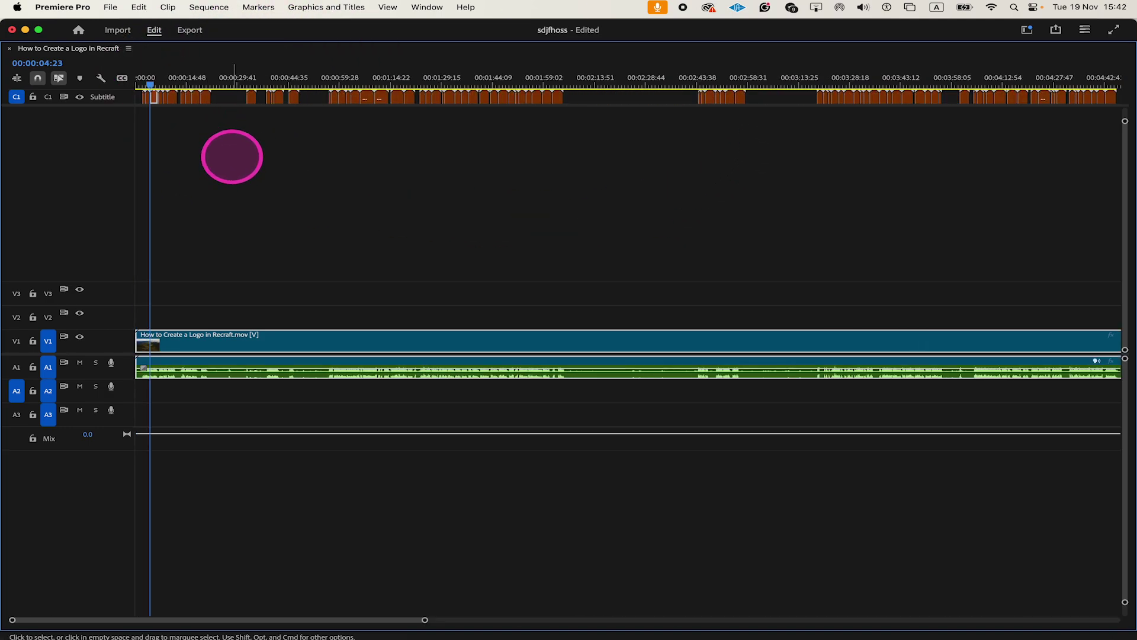
pyautogui.scroll(2, 232, 157)
pyautogui.scroll(2, 231, 157)
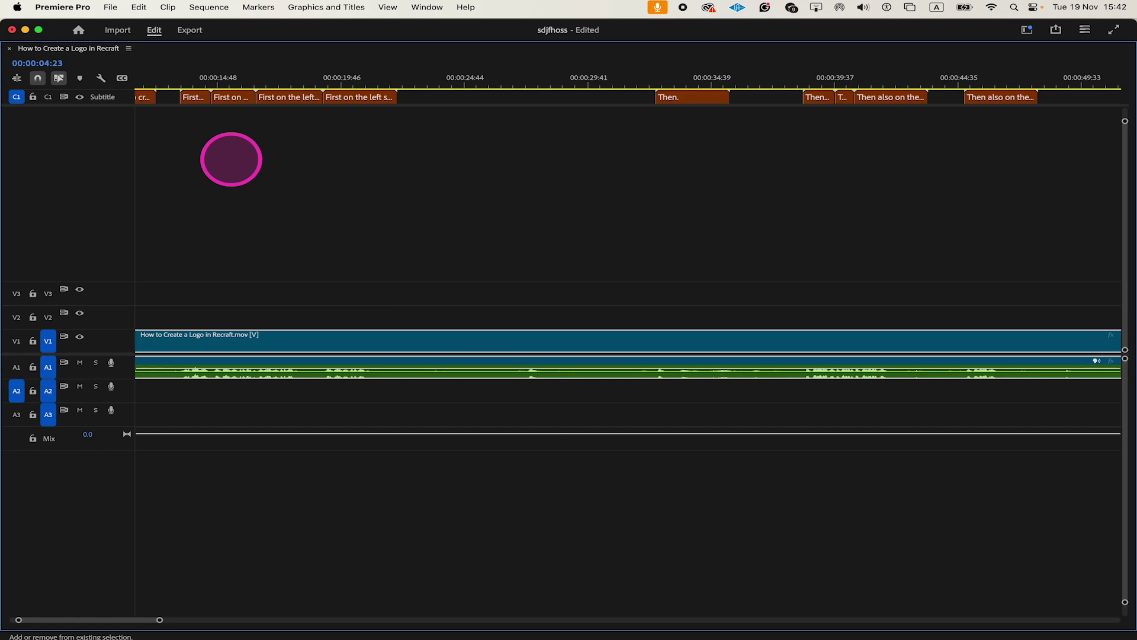
pyautogui.scroll(2, 229, 158)
pyautogui.scroll(2, 227, 161)
pyautogui.scroll(2, 227, 160)
pyautogui.scroll(2, 223, 161)
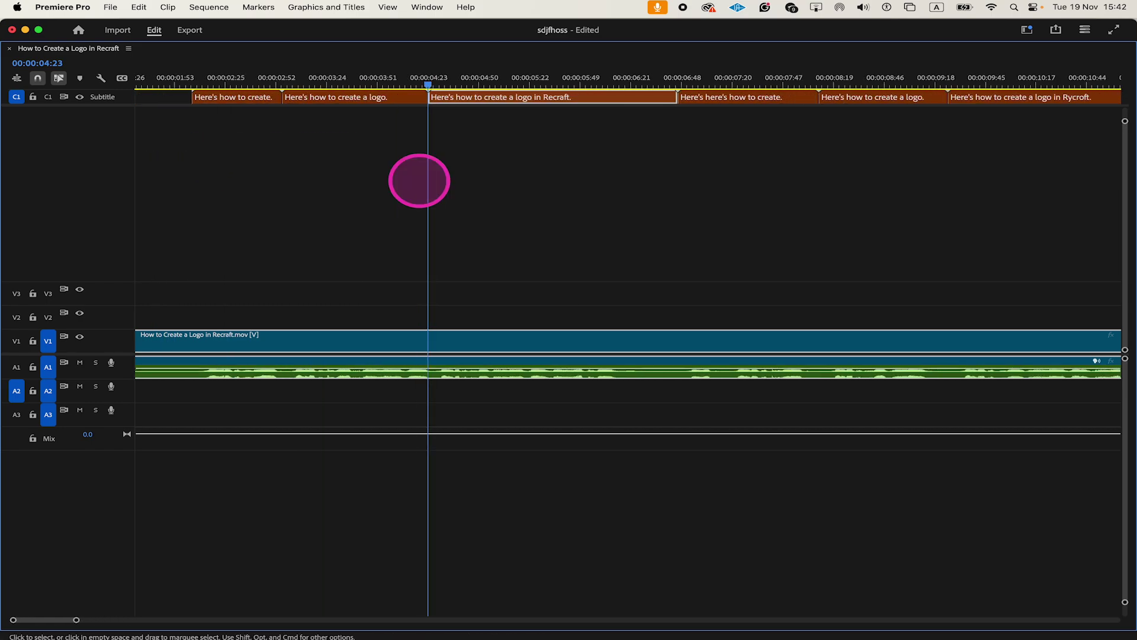
pyautogui.scroll(2, 420, 181)
pyautogui.scroll(-3, 409, 176)
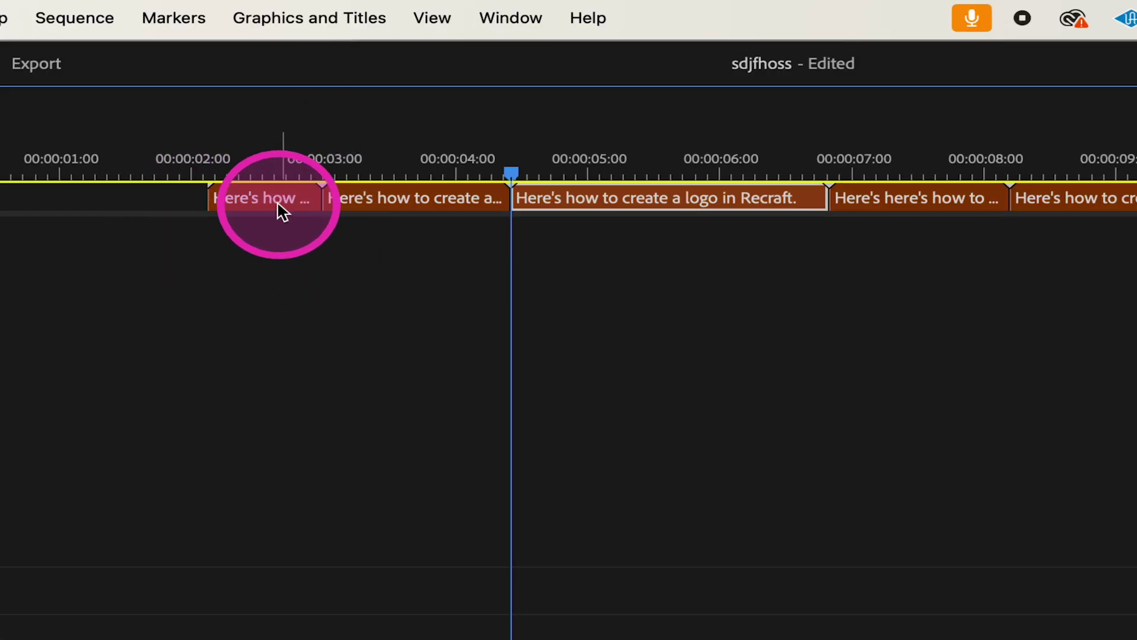
pyautogui.moveTo(278, 208); pyautogui.dragTo(234, 207)
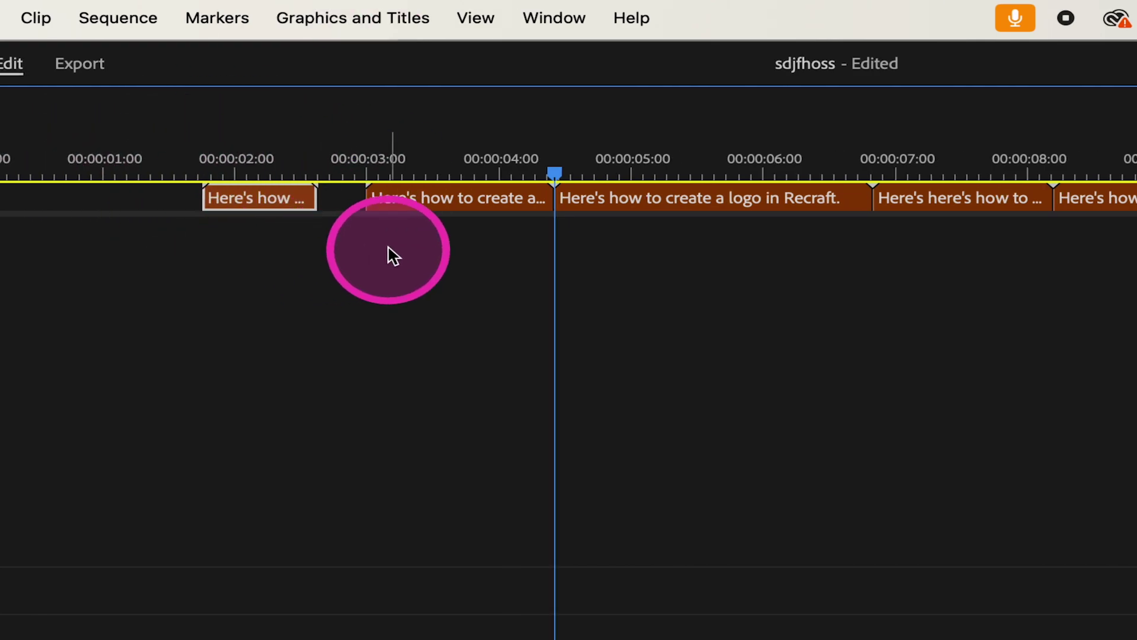
pyautogui.doubleClick(419, 209)
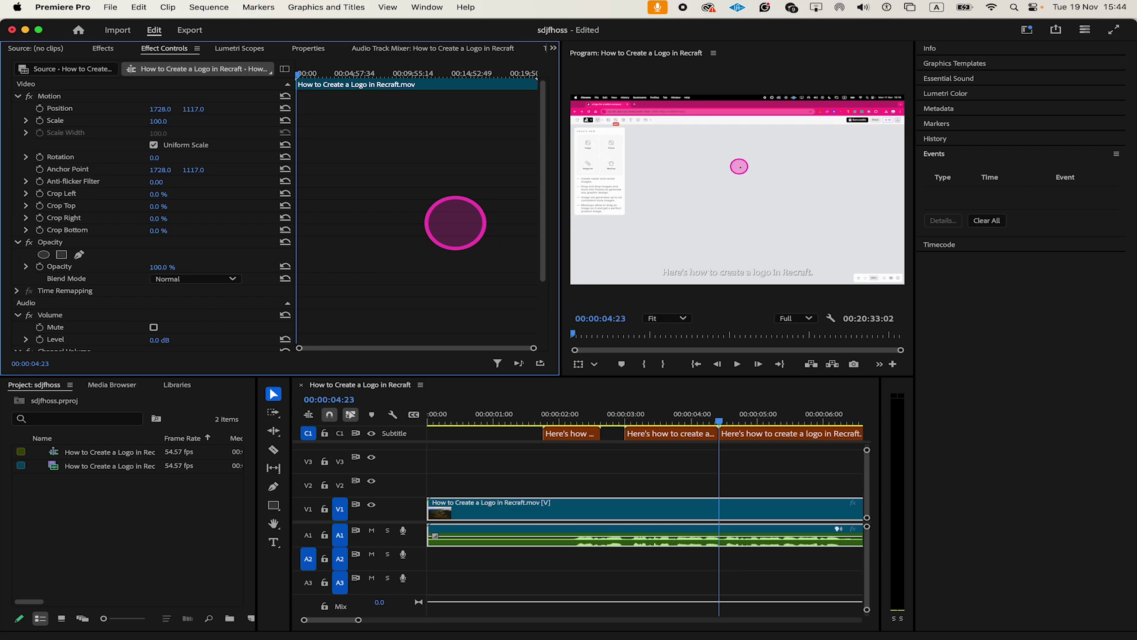
# - Return focus to the Timeline panel after the caption properties are closed
pyautogui.click(533, 392)
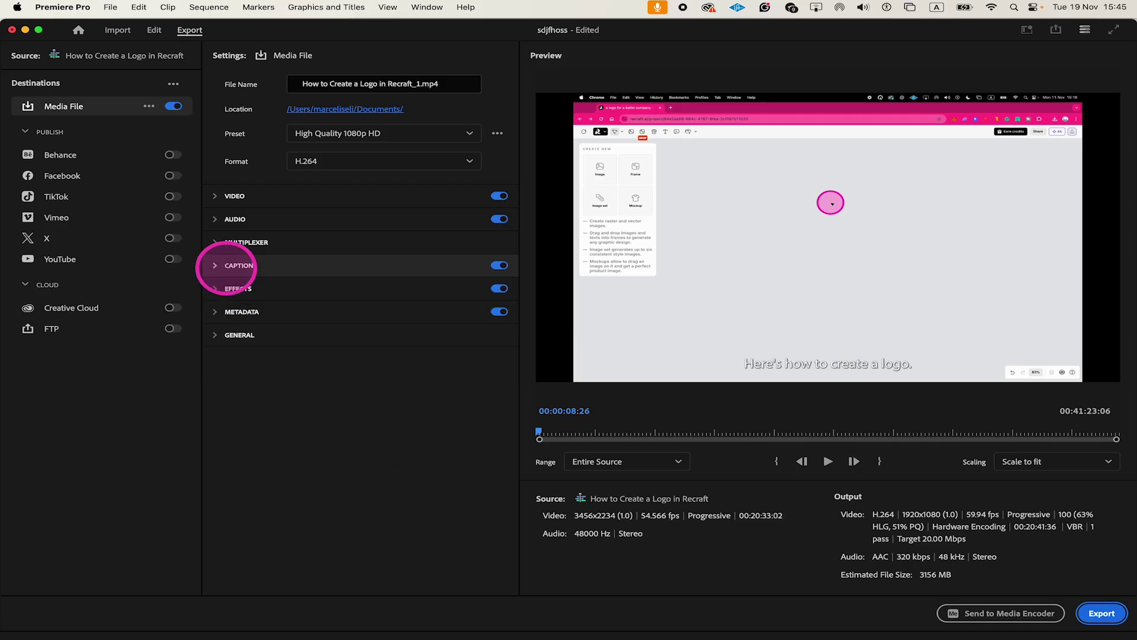
# - Reveal the export Captions options and scrub the preview to check the burned-in subtitles
pyautogui.click(217, 265)
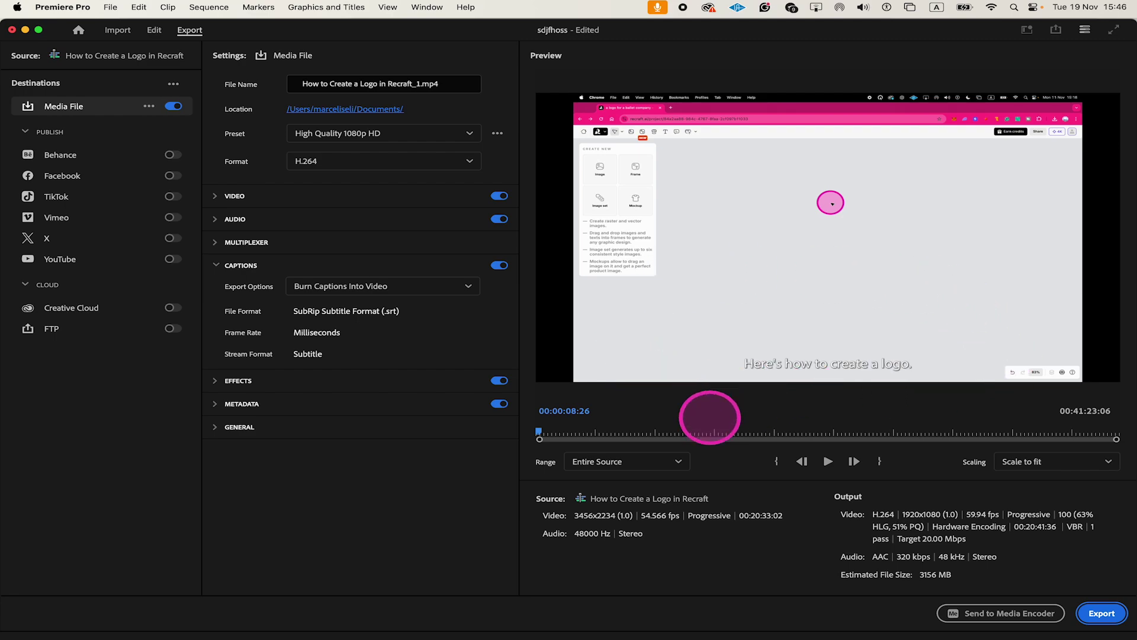
pyautogui.moveTo(554, 433)
pyautogui.mouseDown()
pyautogui.moveTo(786, 432)
pyautogui.moveTo(741, 432)
pyautogui.mouseUp()
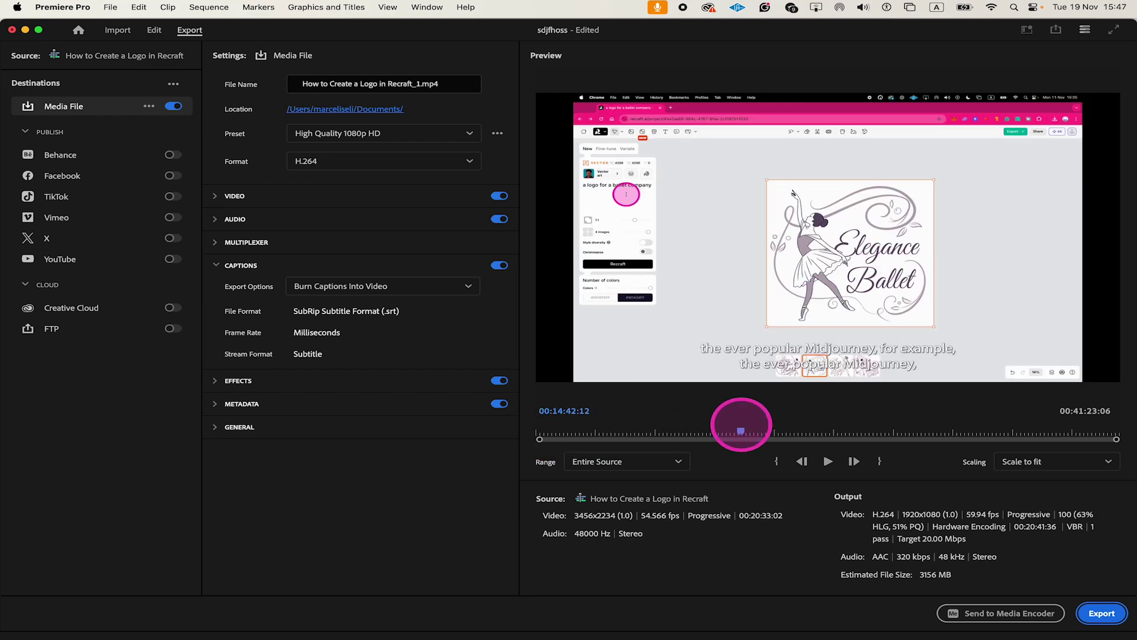